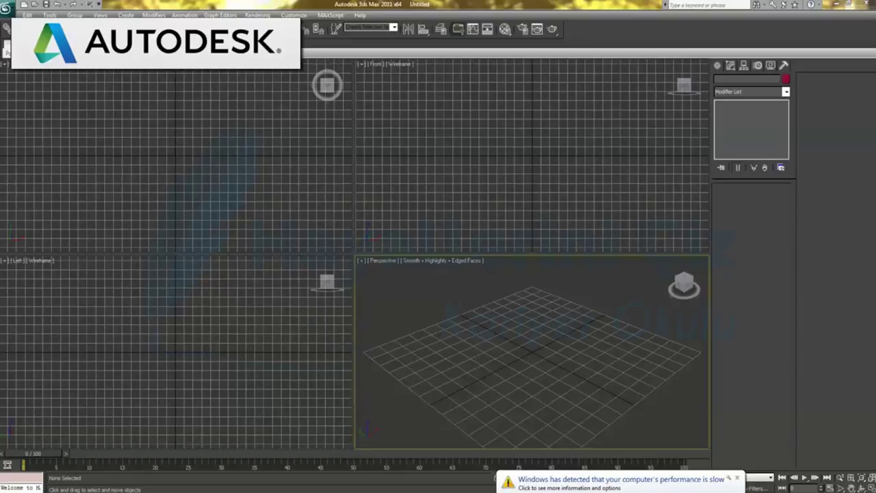
- Close the Windows slow-performance notification balloon at the bottom right of the screen
left_click(737, 478)
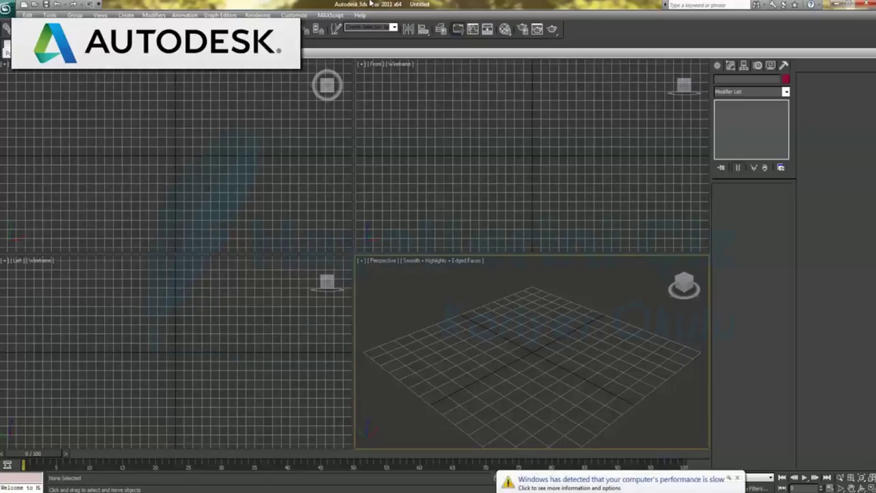
left_click(737, 478)
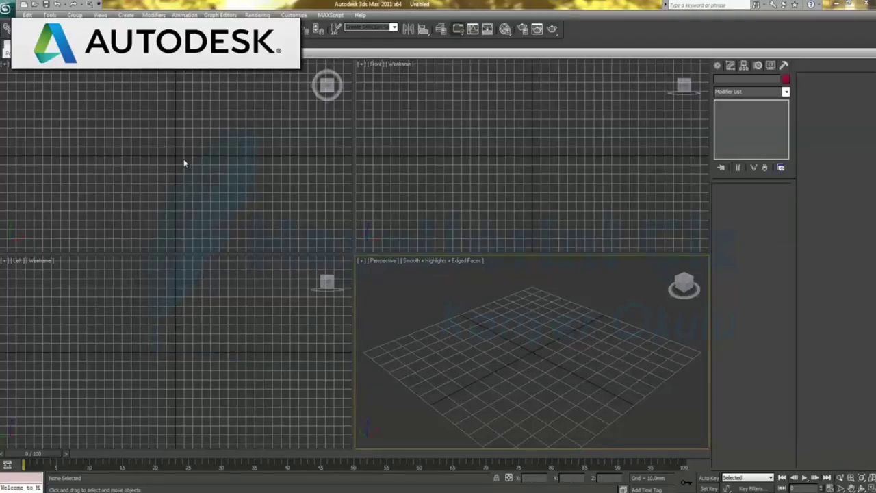
- Create a Plane primitive by dragging it out in the Top viewport
left_click(717, 65)
left_click(769, 167)
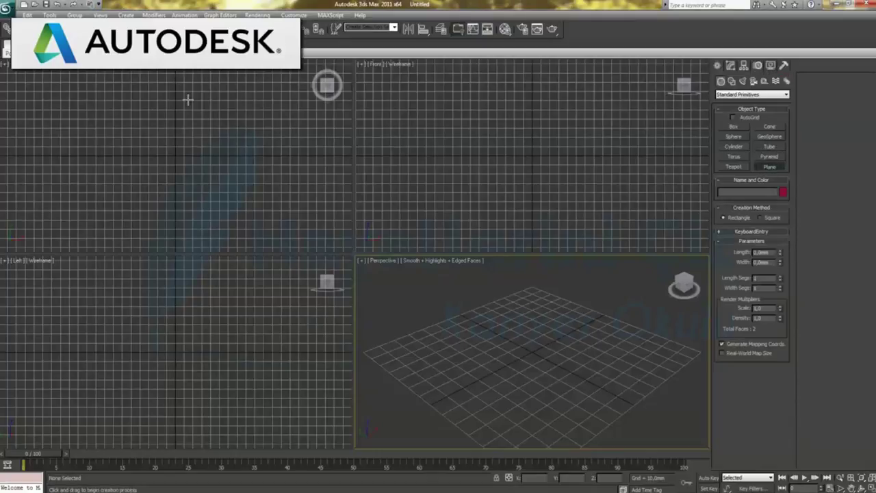
left_click_drag(146, 93, 238, 221)
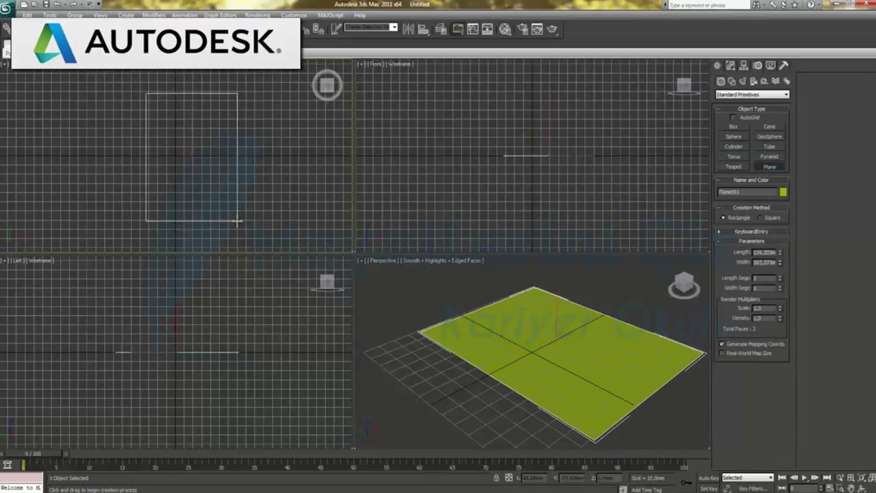
- Move the plane slightly left and raise it about 10mm above the grid
key("w")
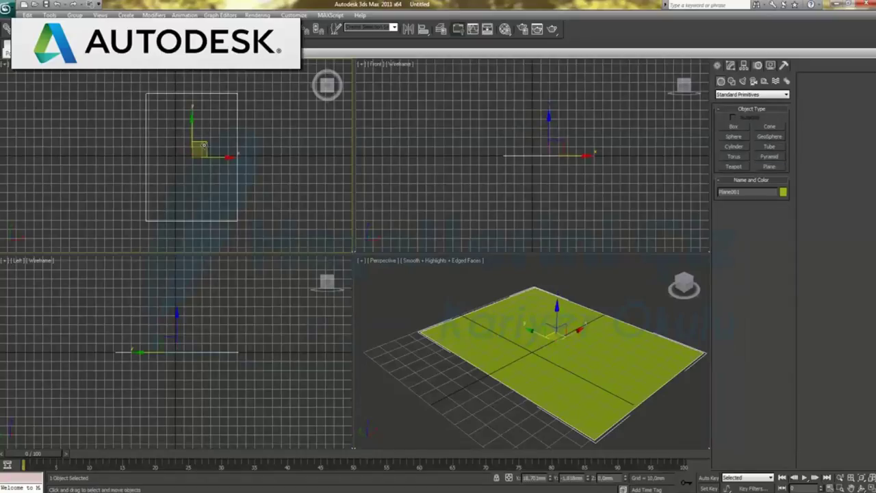
left_click_drag(204, 145, 190, 145)
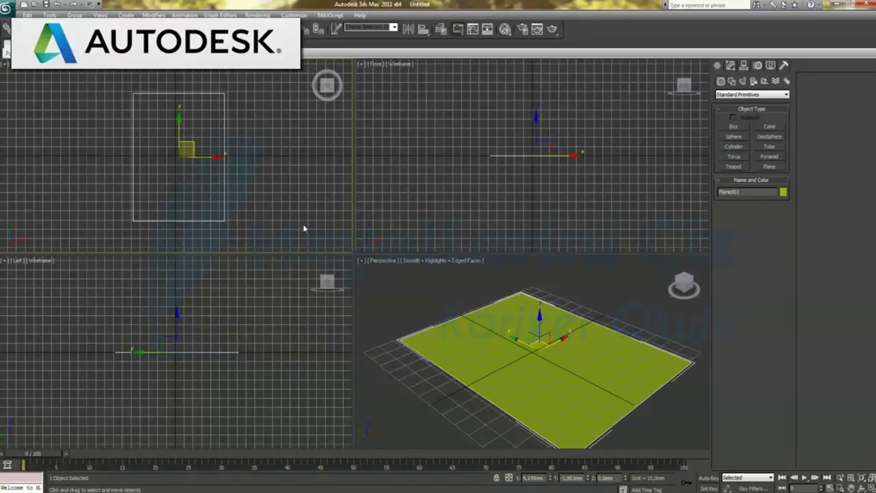
right_click(509, 189)
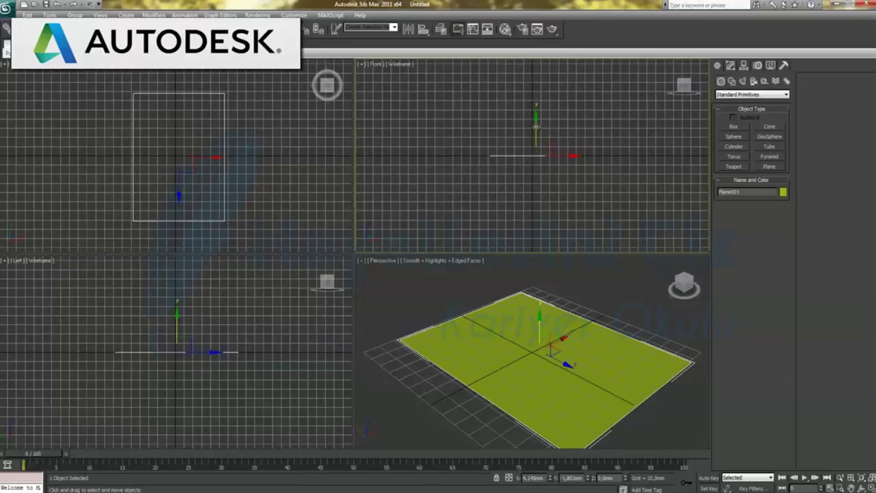
left_click_drag(536, 126, 537, 117)
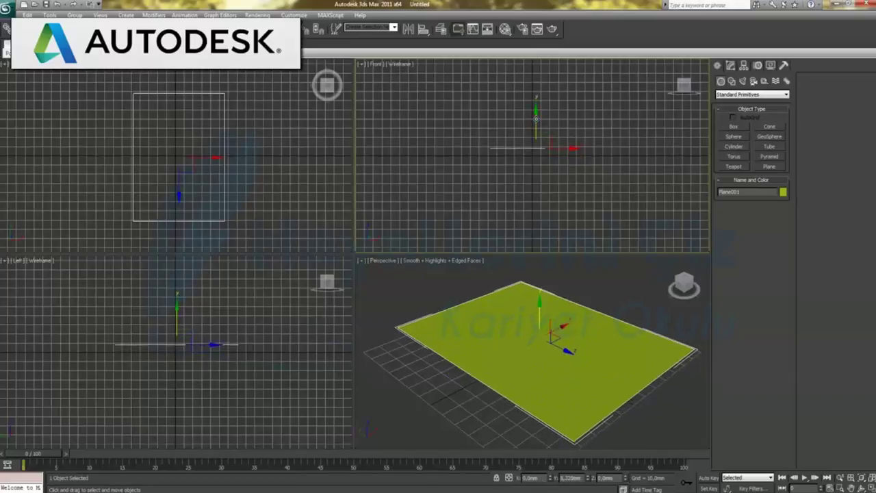
right_click(560, 147)
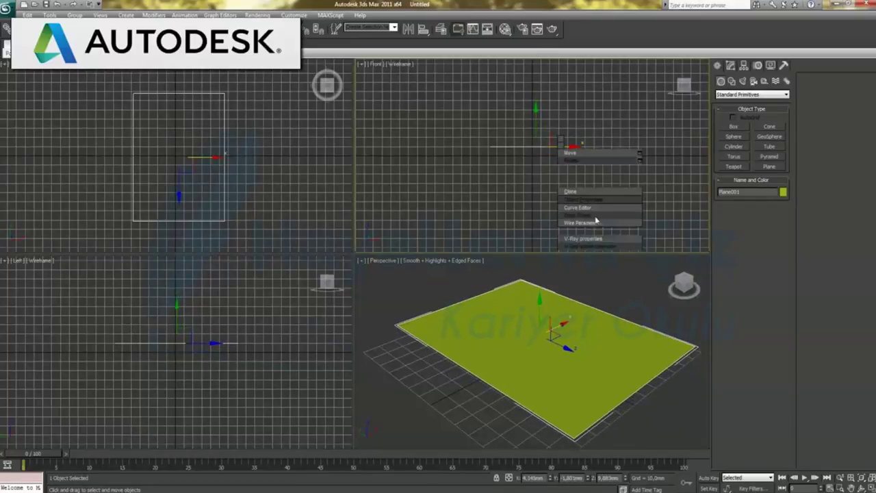
mouse_move(582, 231)
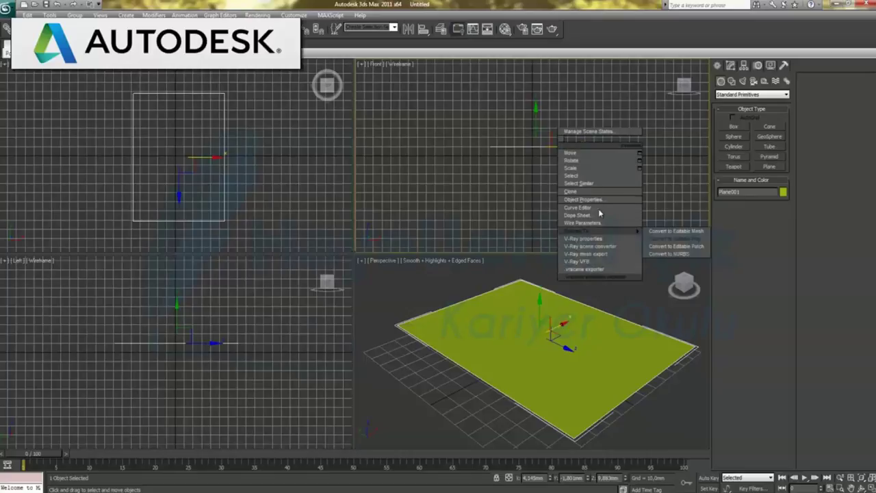
- Convert the plane to Editable Poly and extrude its polygon into a thick slab
left_click(670, 239)
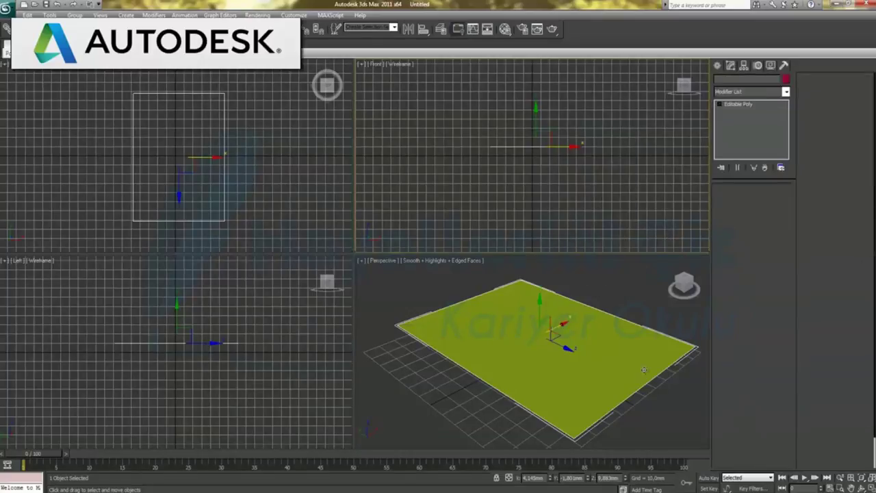
left_click(763, 201)
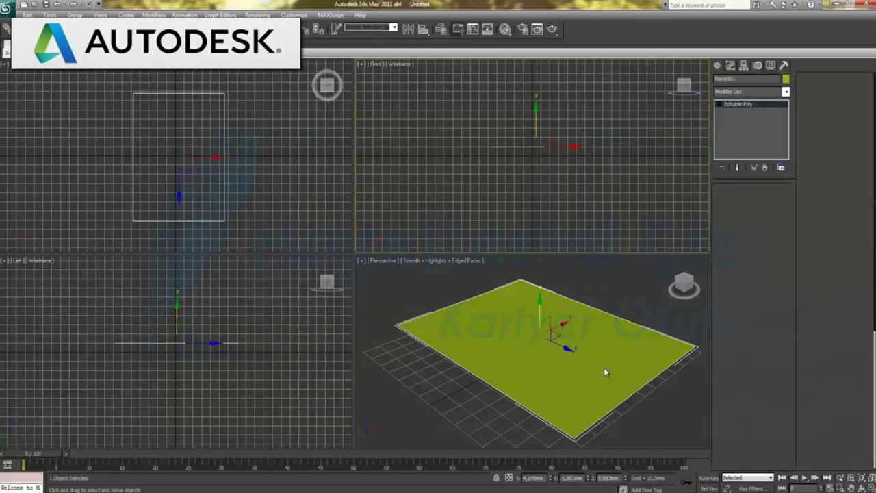
left_click(600, 366)
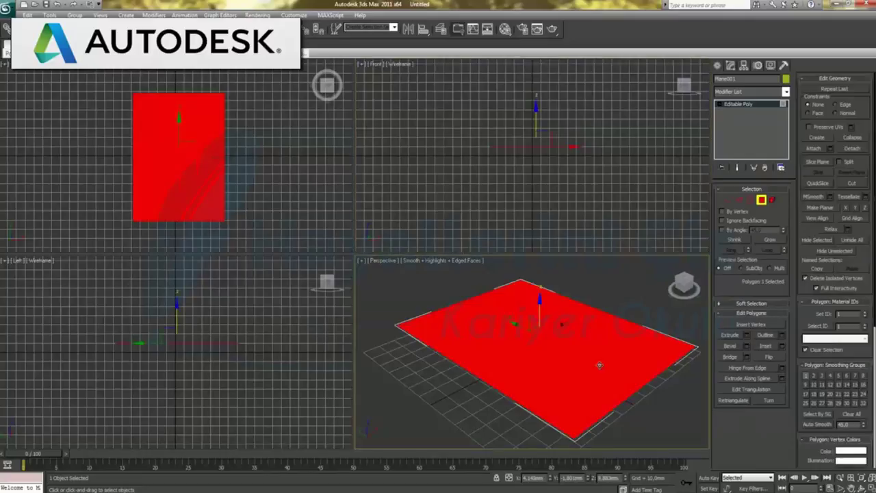
left_click(747, 335)
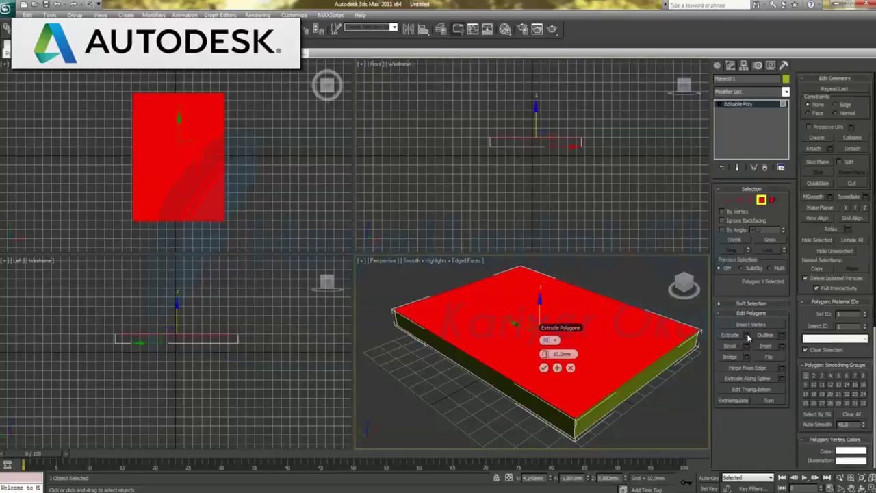
left_click(544, 369)
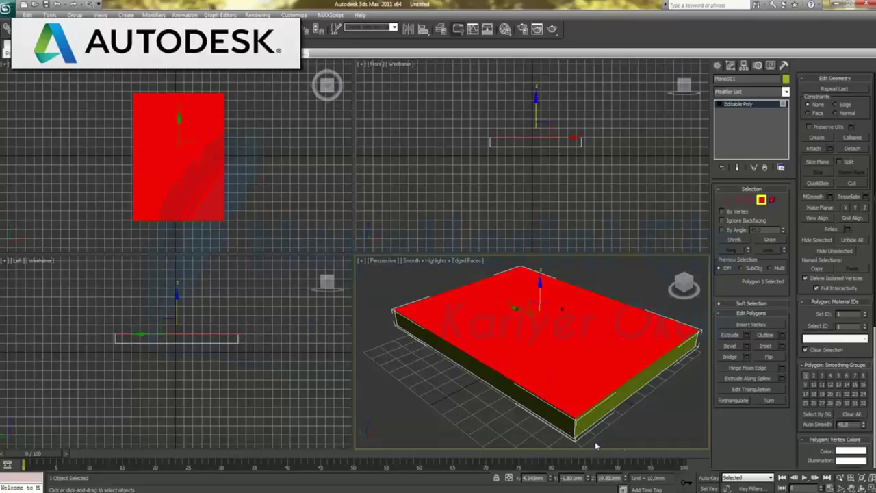
- Deselect the polygon and maximize the Perspective view, panned to frame the slab
left_click(649, 428)
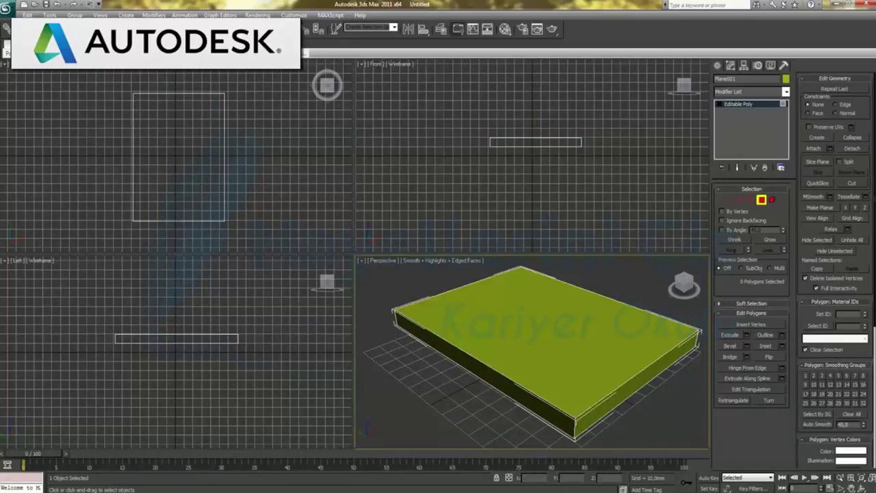
key("alt+w")
mouse_move(512, 346)
middle_mouse_down()
mouse_move(481, 309)
mouse_move(657, 311)
middle_mouse_up()
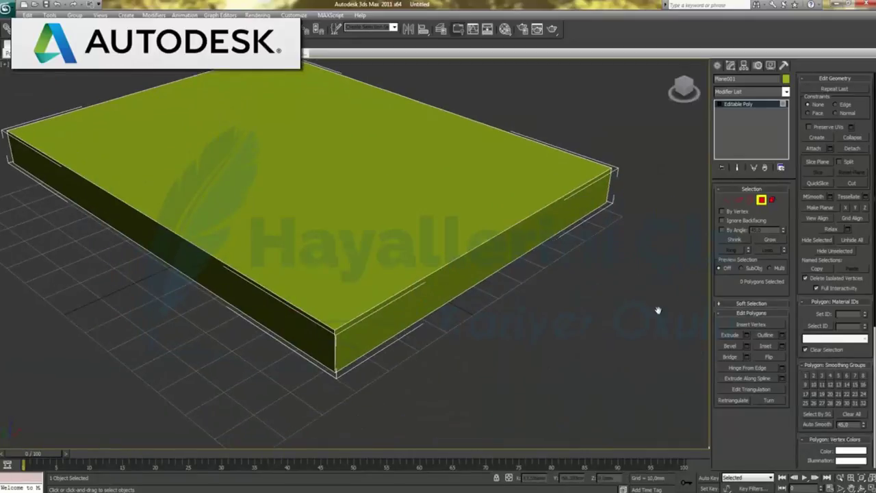
- Select the slab's two front vertical corner edges and begin a chamfer on them
left_click(738, 199)
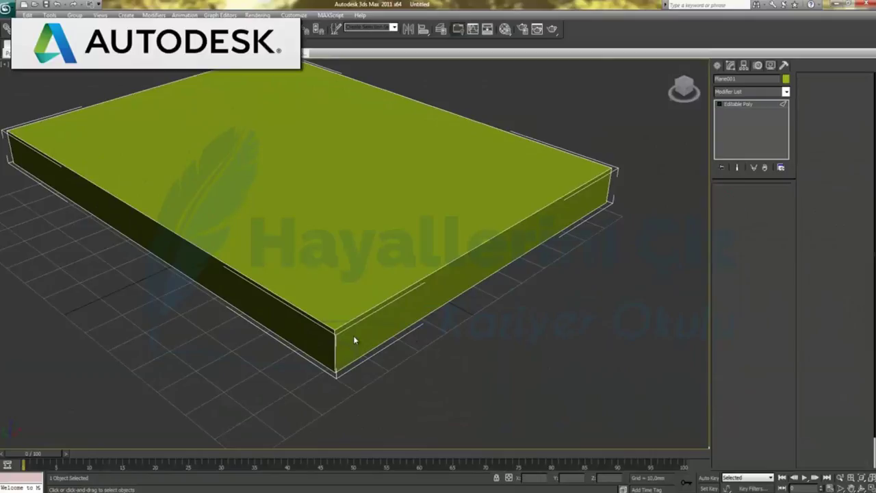
left_click(336, 351)
left_click(606, 188, "ctrl")
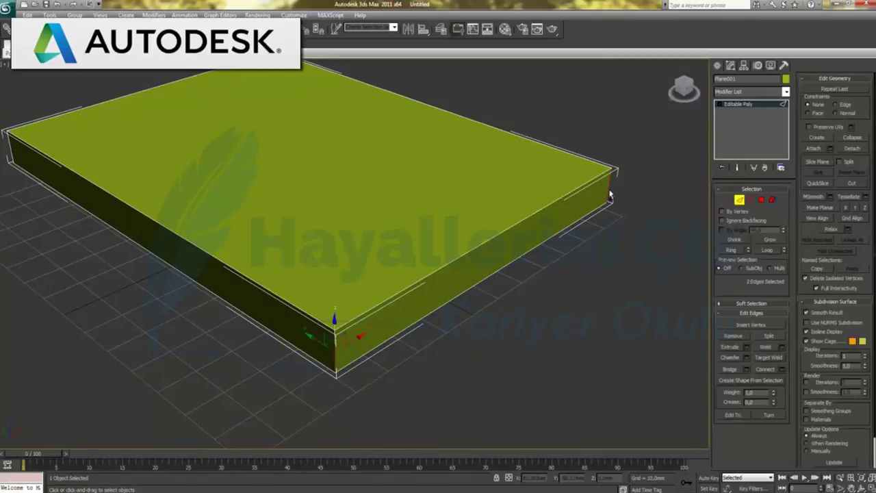
left_click(755, 367)
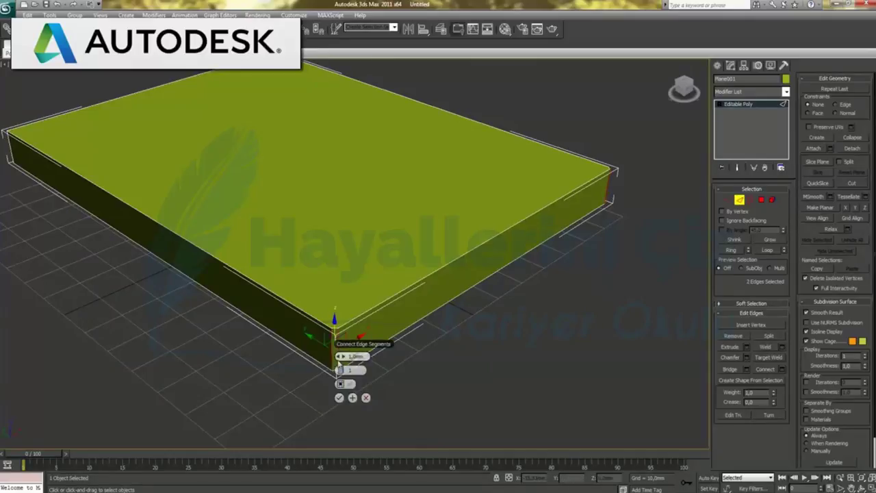
left_click_drag(339, 356, 544, 366)
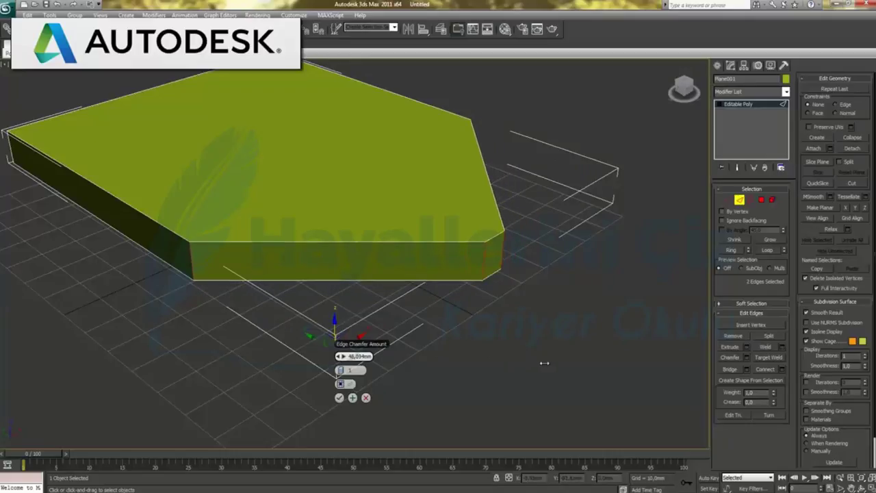
- Set the chamfer to about 50.77mm with 15 segments and apply it
left_click(346, 371)
left_click(346, 371)
left_click(346, 372)
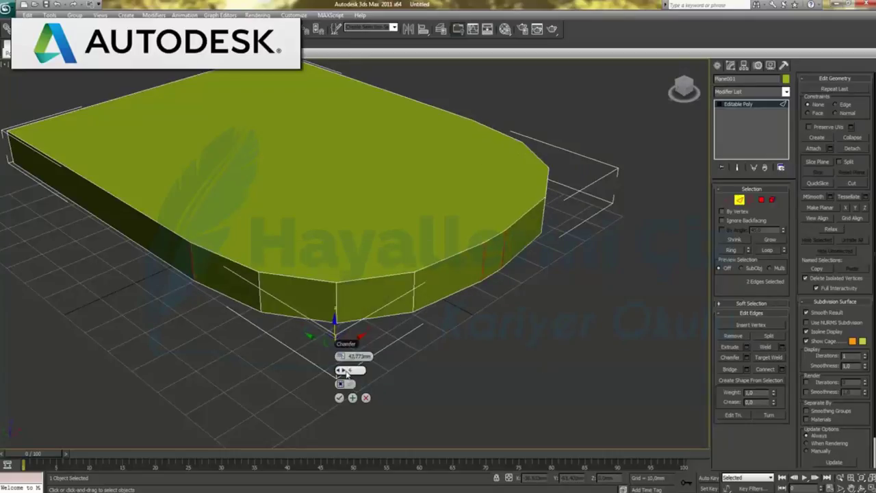
left_click(346, 371)
left_click(346, 371)
left_click(345, 371)
left_click(346, 371)
left_click(346, 371)
left_click(346, 371)
left_click(346, 371)
left_click(346, 371)
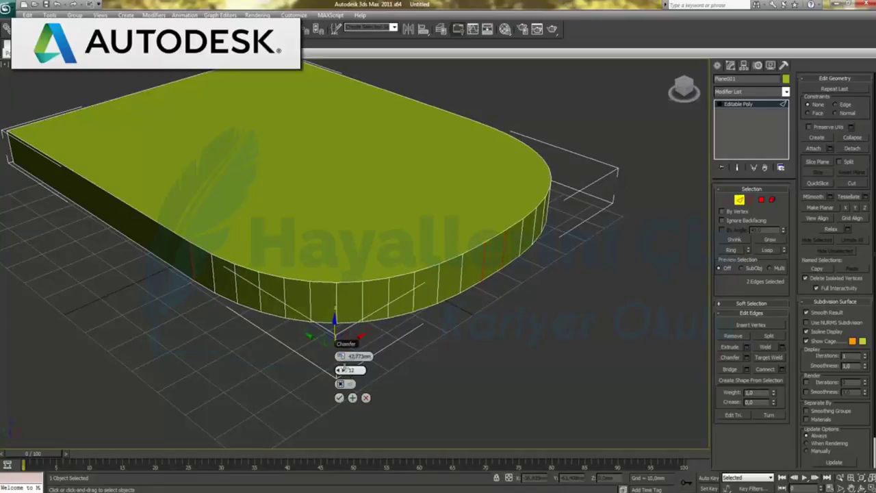
left_click_drag(342, 357, 344, 353)
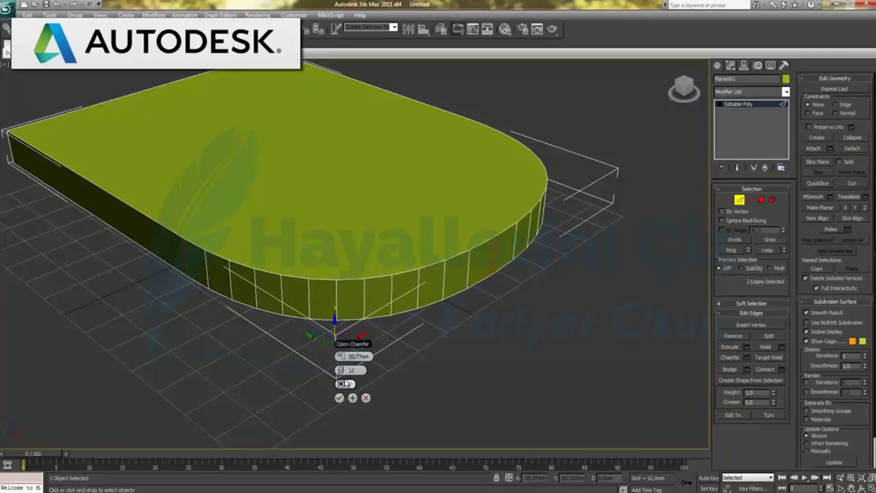
left_click(340, 370)
left_click(341, 370)
left_click(340, 370)
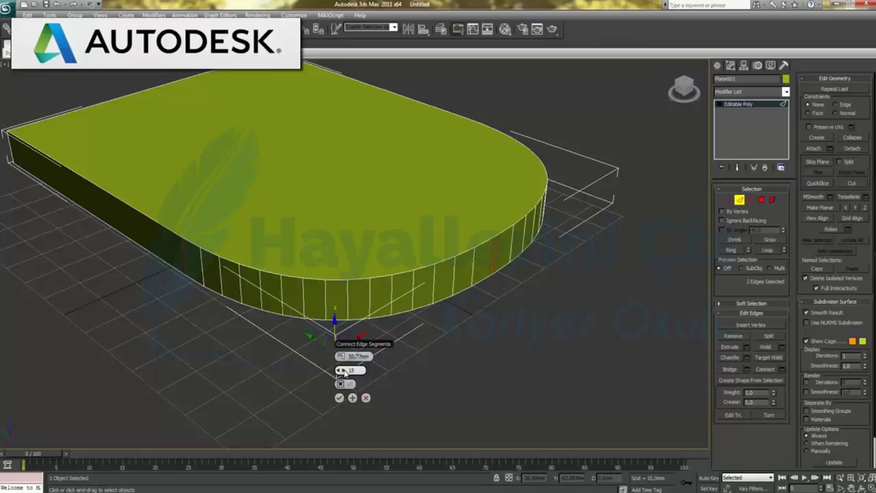
left_click(340, 398)
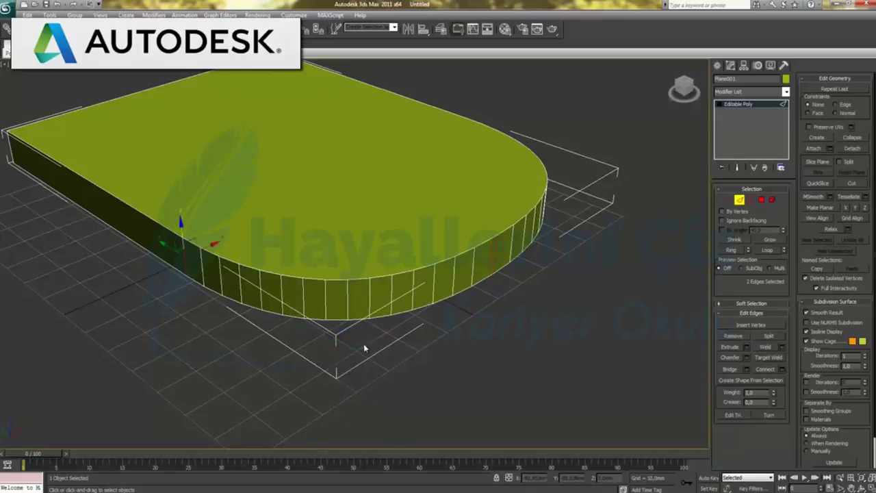
- Exit edge mode, then orbit and zoom the Perspective view to look down on the slab
left_click(739, 200)
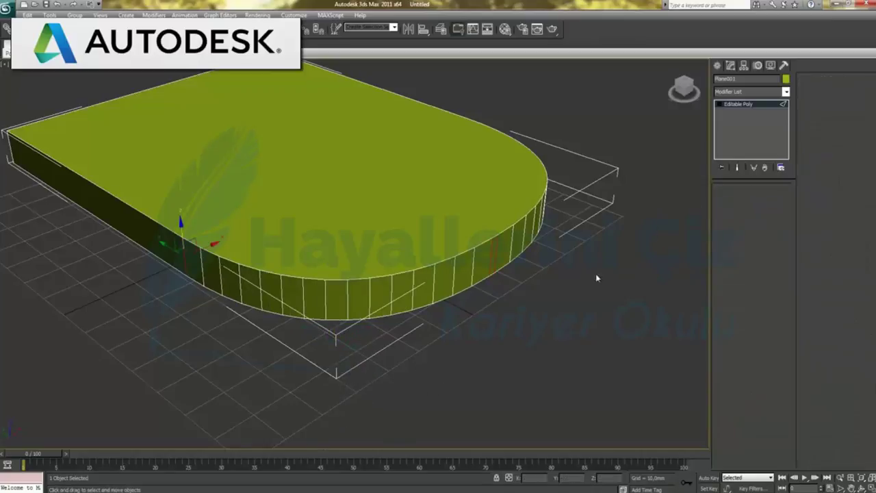
left_click(352, 361)
mouse_move(332, 297)
middle_mouse_down("alt")
mouse_move(381, 314)
mouse_move(384, 163)
mouse_move(394, 134)
middle_mouse_up("alt")
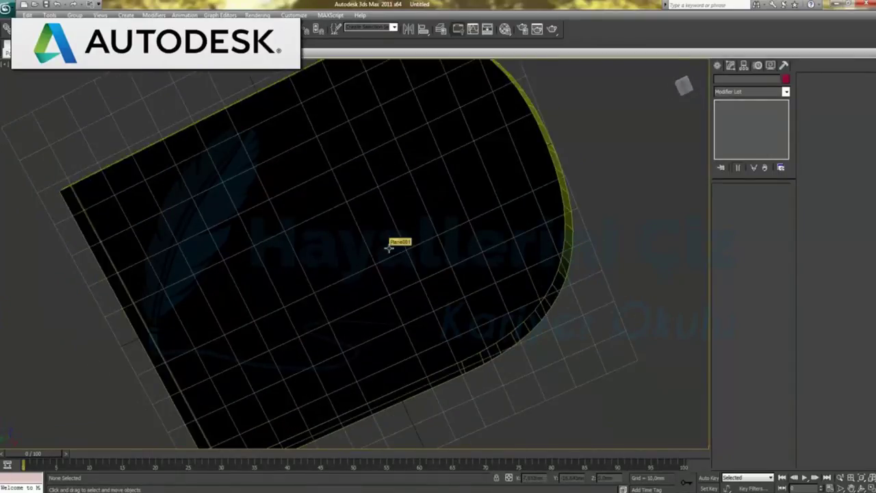
middle_click_drag(389, 248, 350, 304, "alt")
scroll(349, 303, "down", 3)
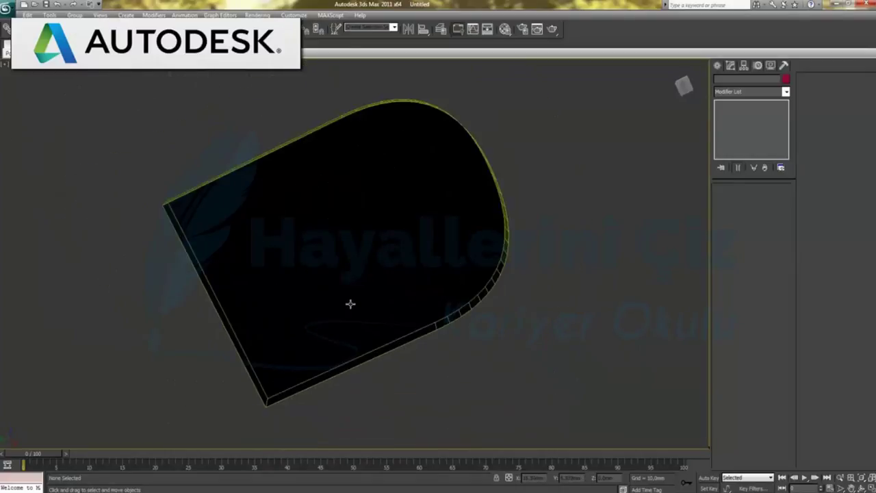
mouse_move(356, 348)
middle_mouse_down("alt")
mouse_move(365, 211)
mouse_move(338, 346)
middle_mouse_up("alt")
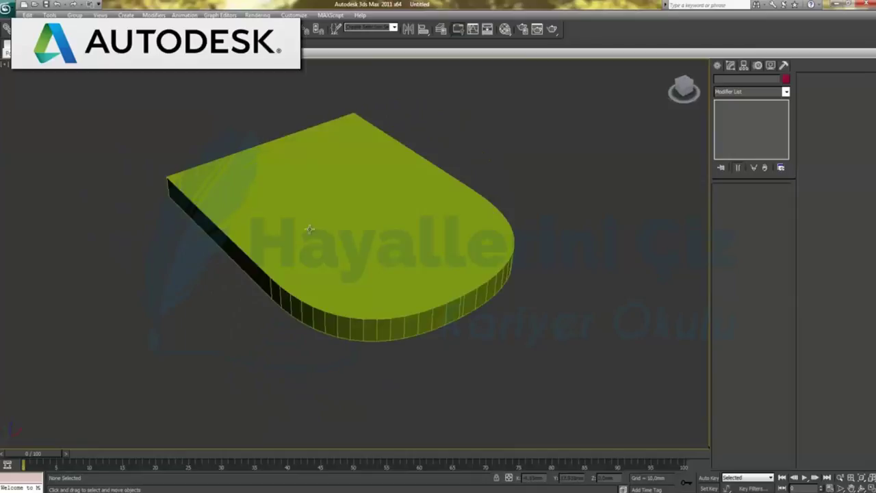
middle_click_drag(397, 336, 420, 244, "alt")
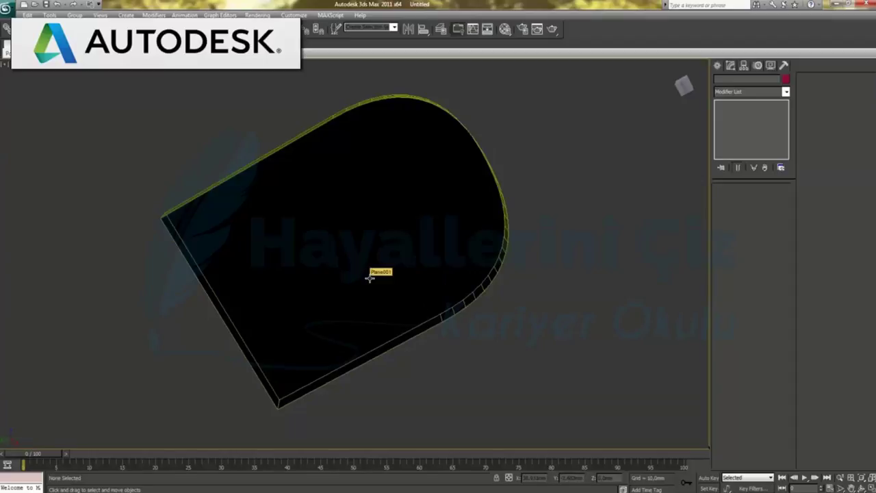
- Select Plane001 and add a Shell modifier from the Modifier List
left_click(372, 301)
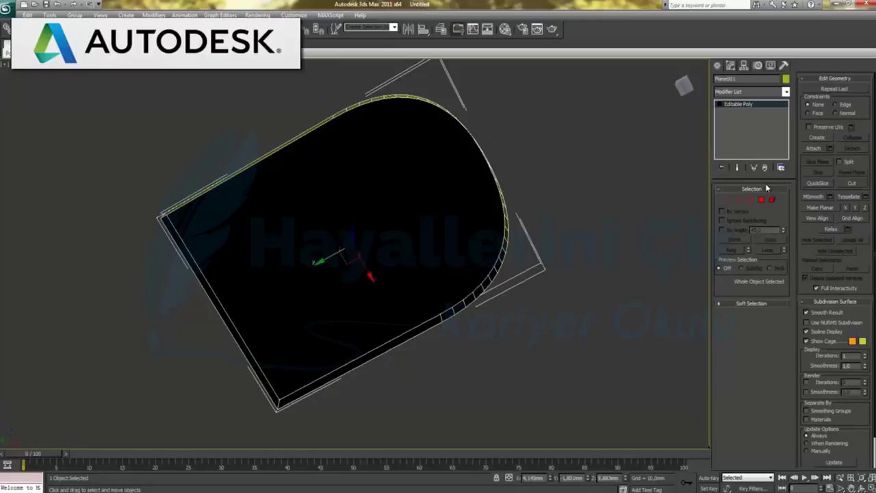
left_click(765, 93)
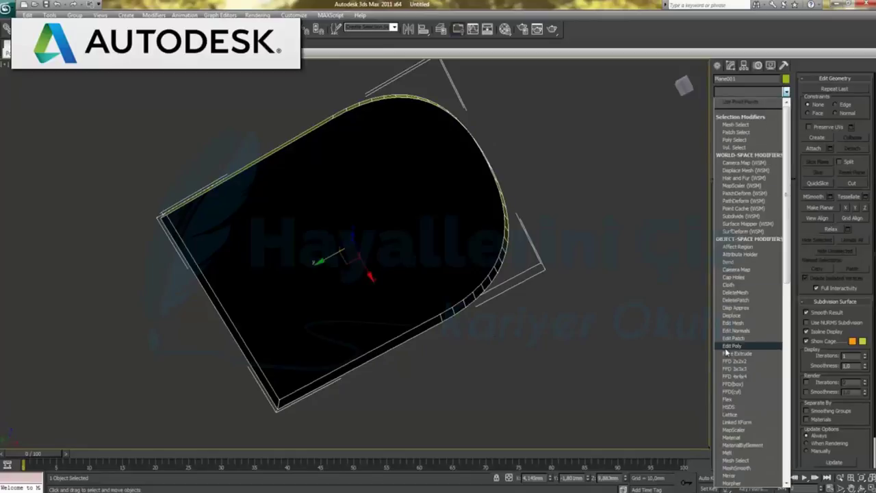
scroll(748, 359, "down", 10)
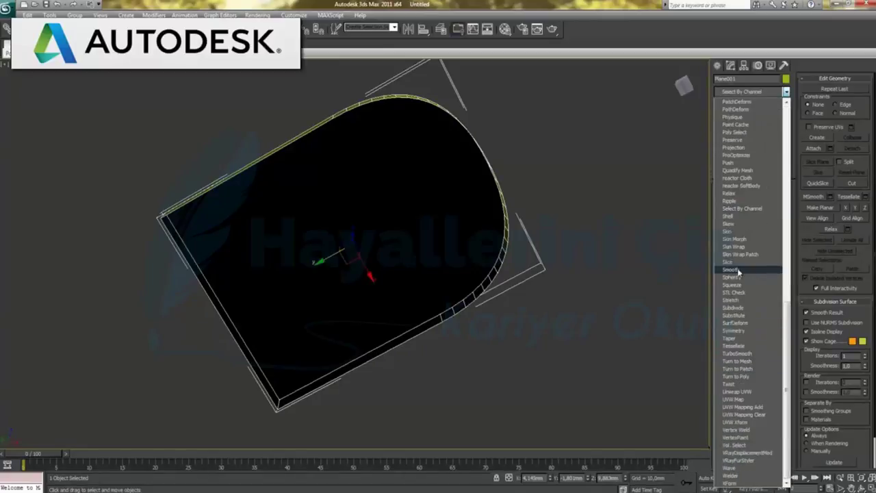
left_click(733, 216)
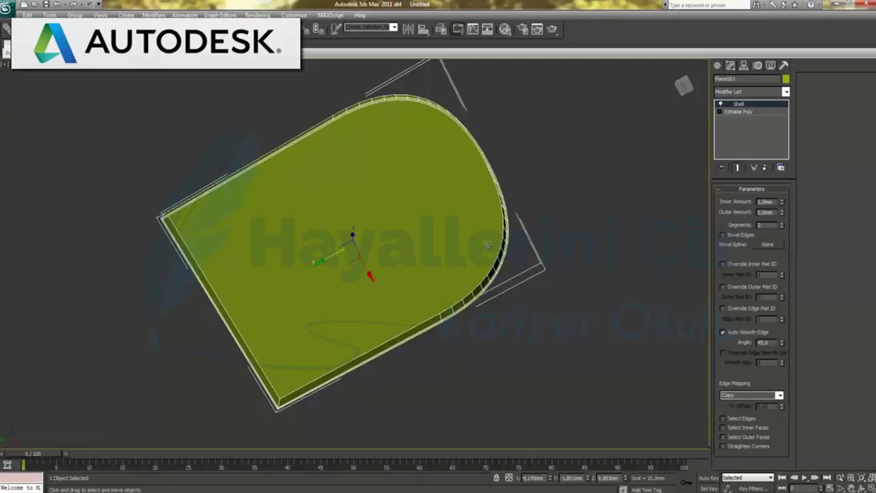
- Zoom in on the shelled slab's curved rim
left_click(845, 480)
left_click_drag(465, 248, 505, 225)
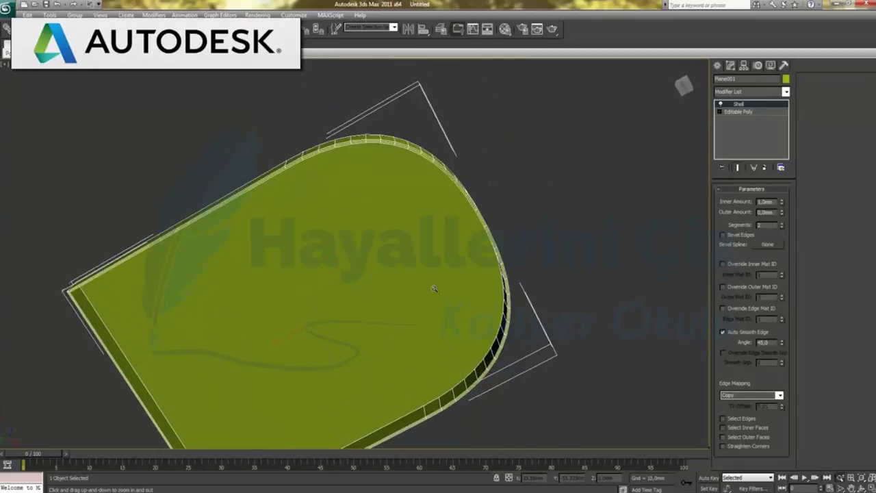
left_click_drag(504, 226, 445, 269)
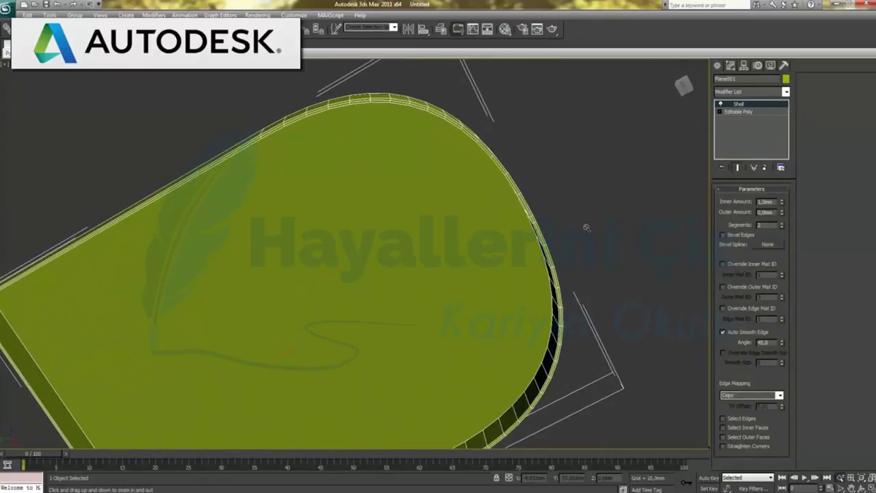
- Try a thicker Shell inner amount, then set it back to 1.0mm
left_click_drag(784, 203, 794, 69)
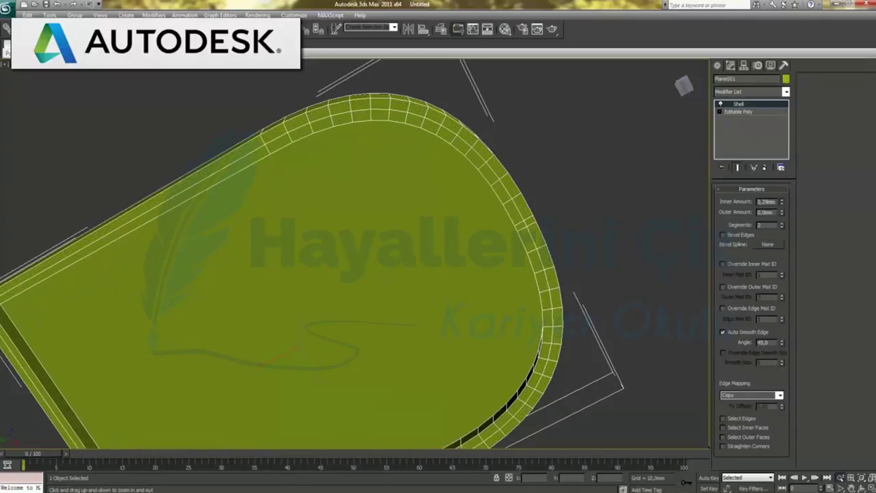
right_click(802, 33)
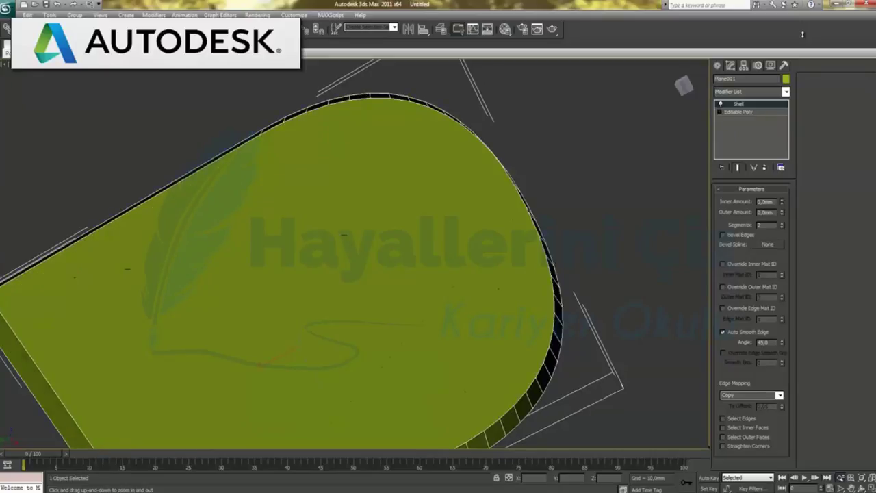
double_click(765, 202)
type("1")
key("Return")
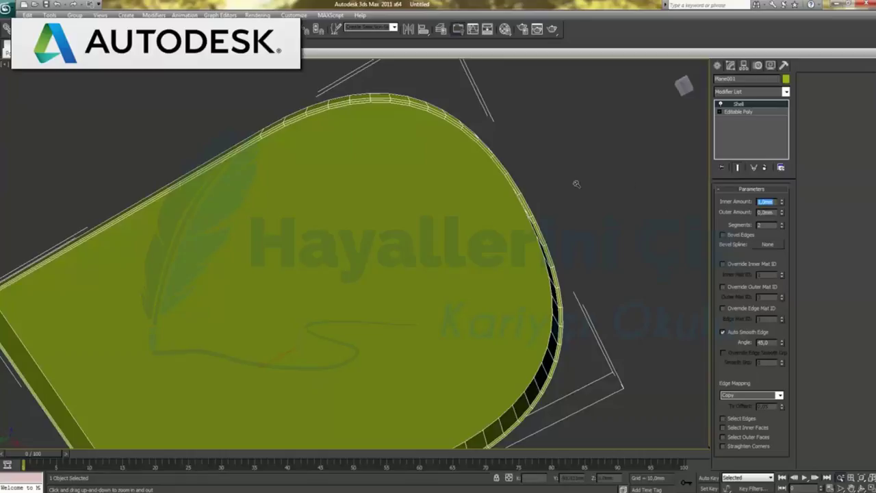
- Set the Shell Outer Amount to about 3.84mm and Segments to 5
left_click_drag(782, 213, 840, 11)
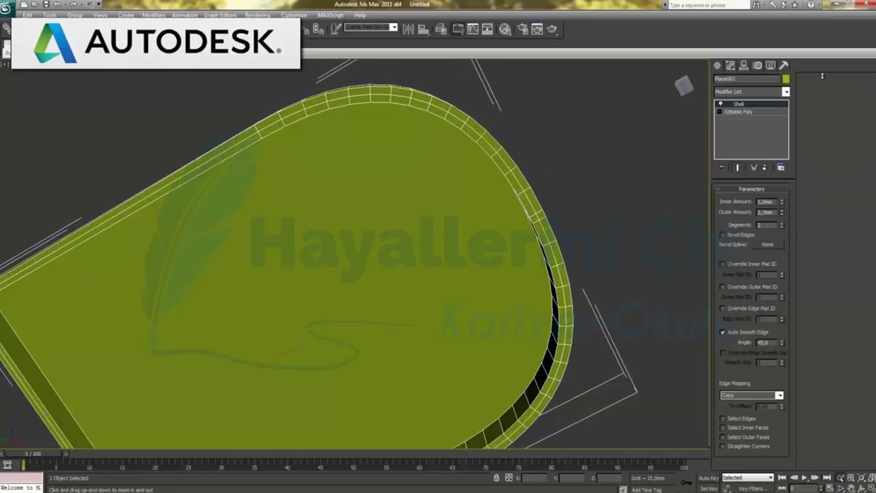
left_click_drag(840, 10, 838, 28)
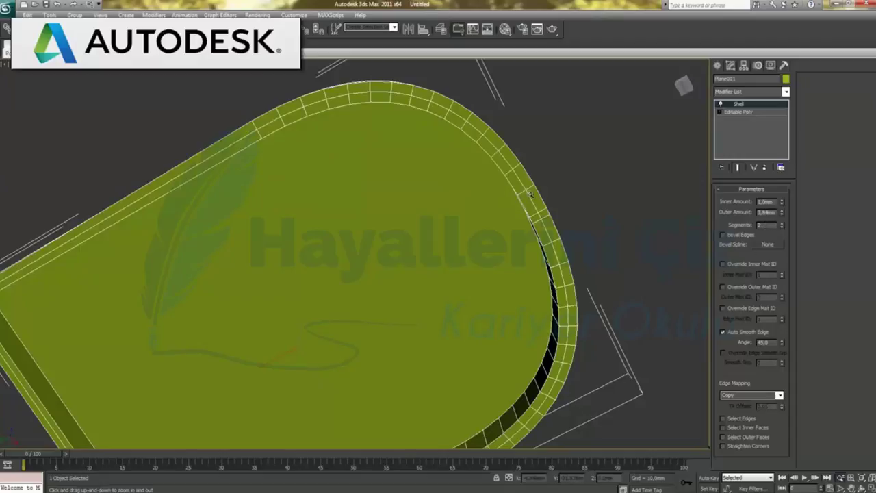
key("w")
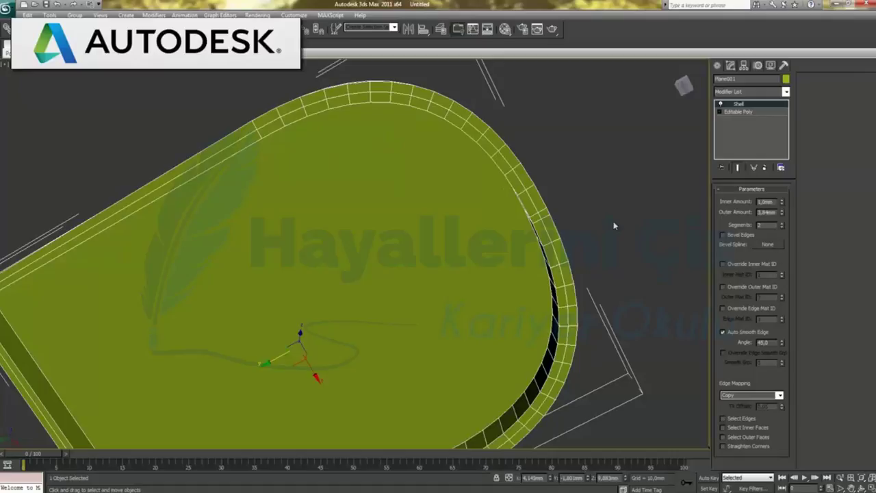
left_click(781, 228)
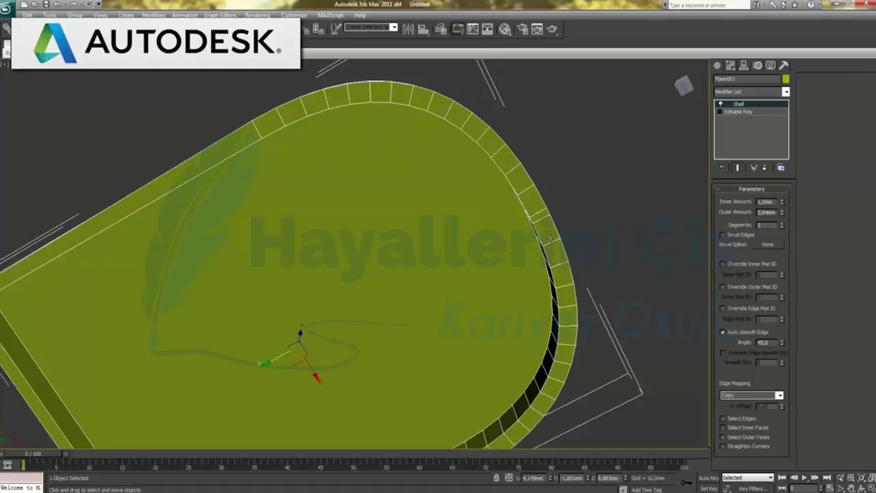
left_click(772, 224)
type("5")
key("Return")
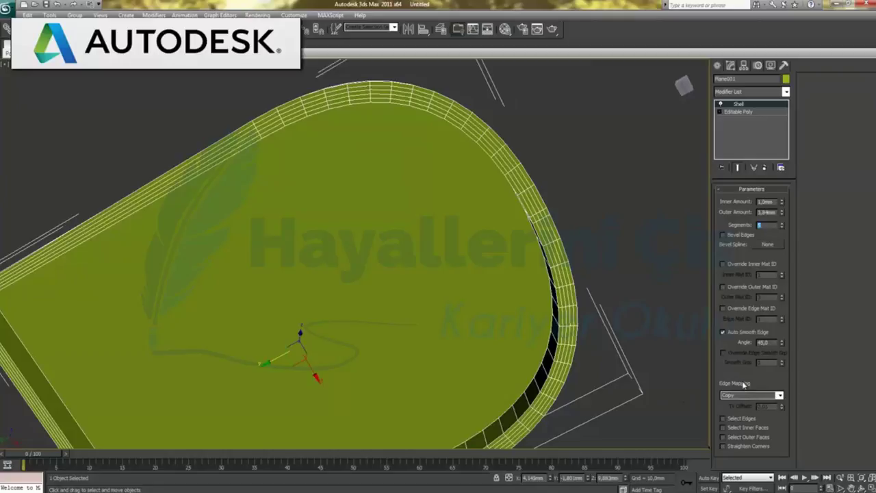
- Toggle Select Edges, Select Inner/Outer Faces and Straighten Corners on, then turn them all off
left_click(724, 419)
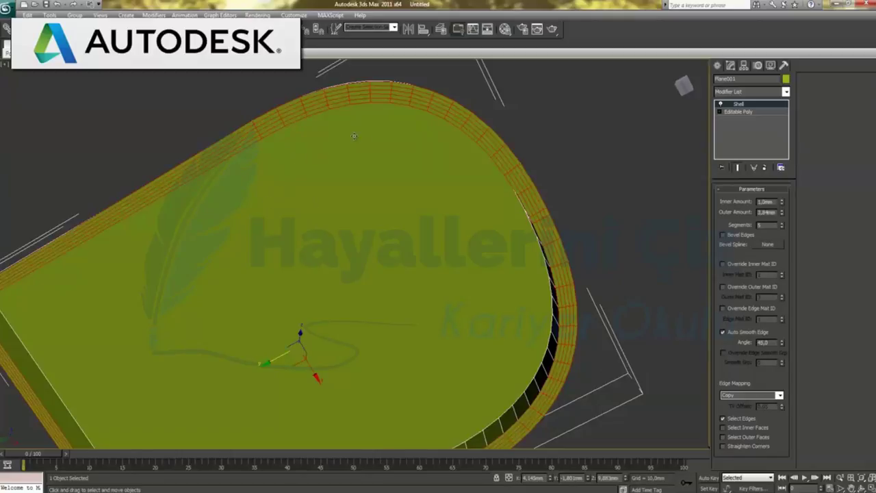
left_click(731, 429)
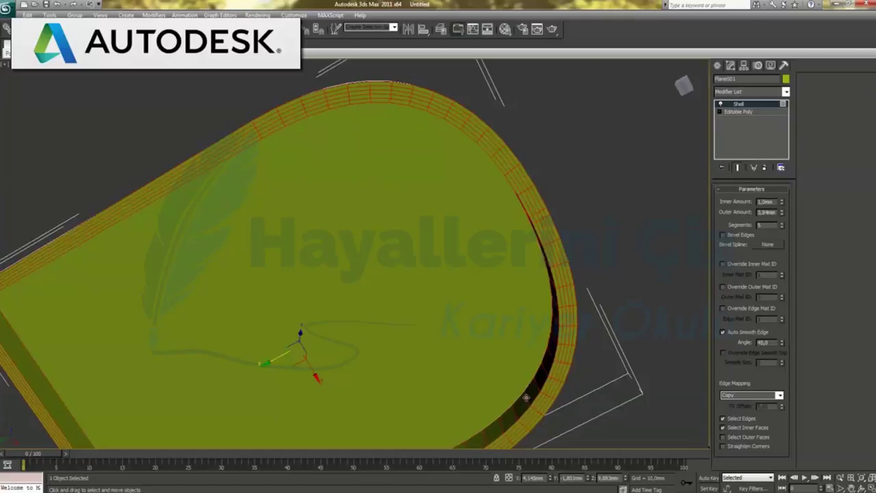
left_click(746, 438)
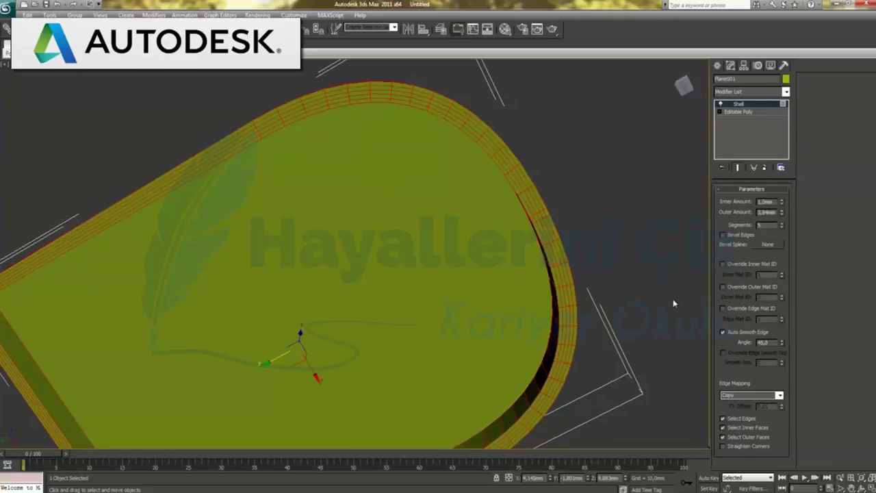
left_click(733, 447)
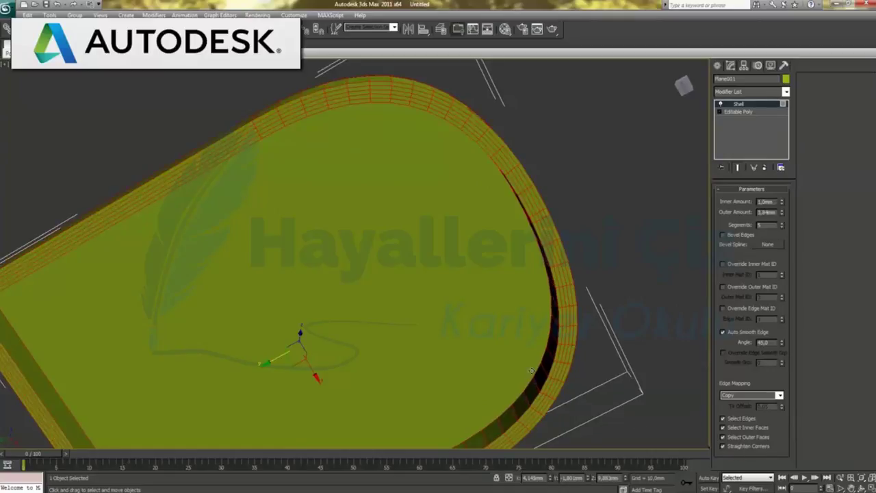
left_click(723, 446)
left_click(723, 437)
left_click(723, 427)
left_click(723, 418)
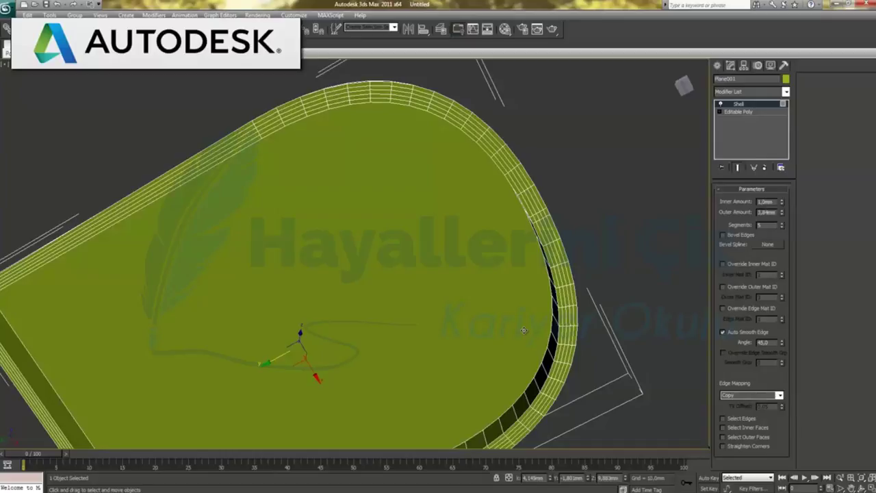
- Disable the Shell modifier and zoom out to see the whole slab
left_click(720, 107)
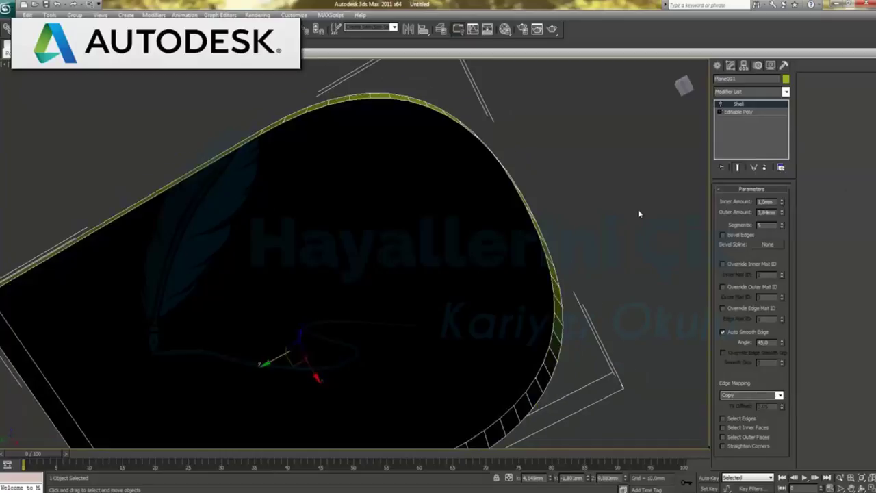
scroll(646, 187, "down", 1)
scroll(646, 188, "down", 2)
scroll(581, 228, "down", 1)
middle_click_drag(581, 228, 593, 194)
- Go to the Editable Poly level in Polygon mode and activate Create
left_click(731, 112)
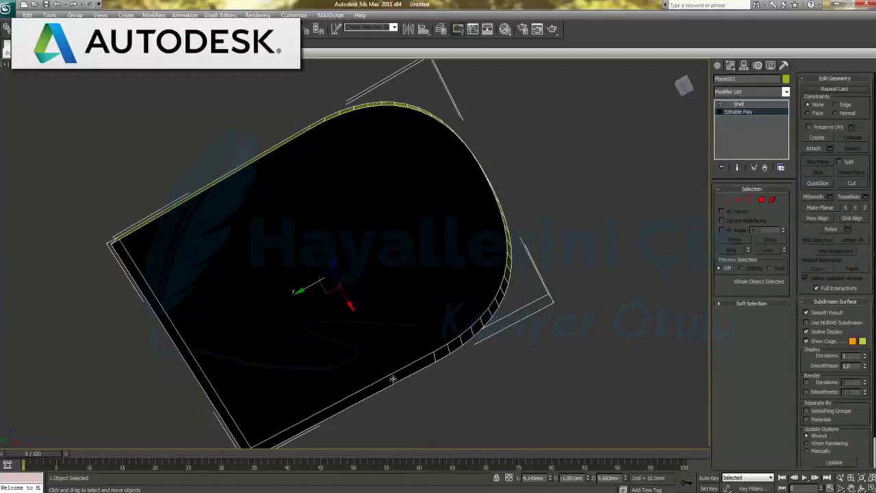
left_click(761, 199)
left_click(818, 138)
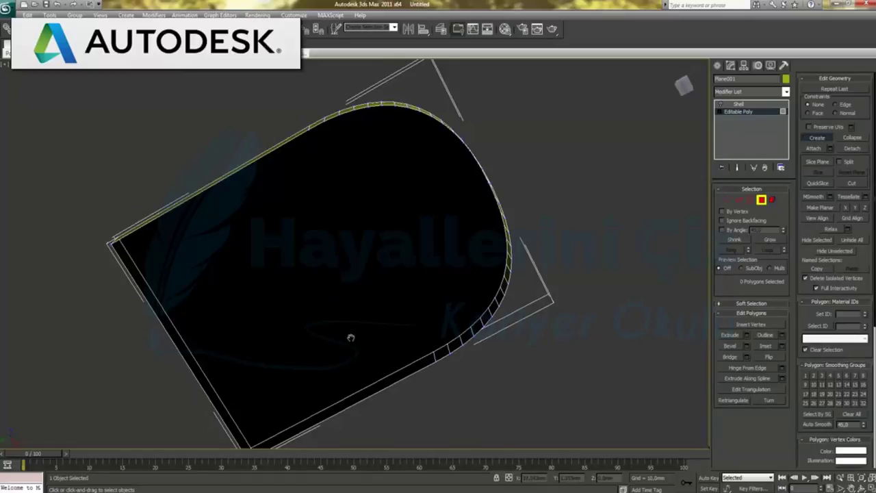
middle_click_drag(352, 336, 361, 299)
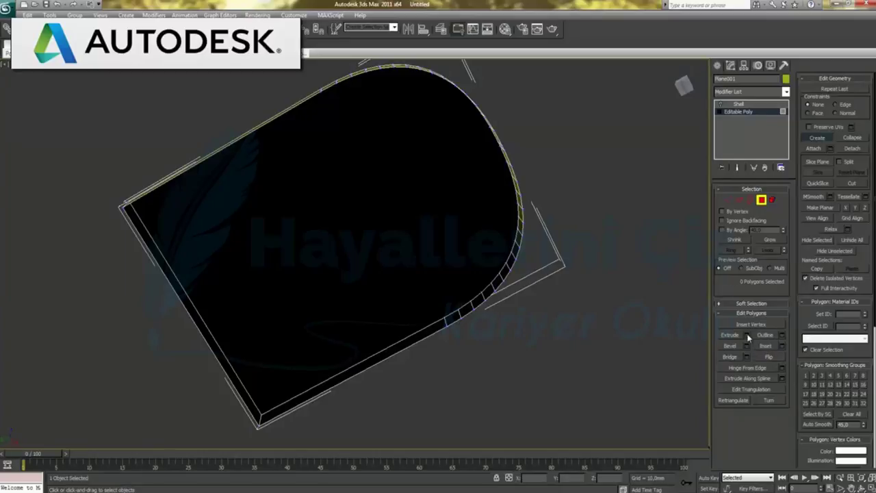
- Leave polygon editing and switch the Shell modifier back on to restore the 5-segment green rim
left_click(761, 200)
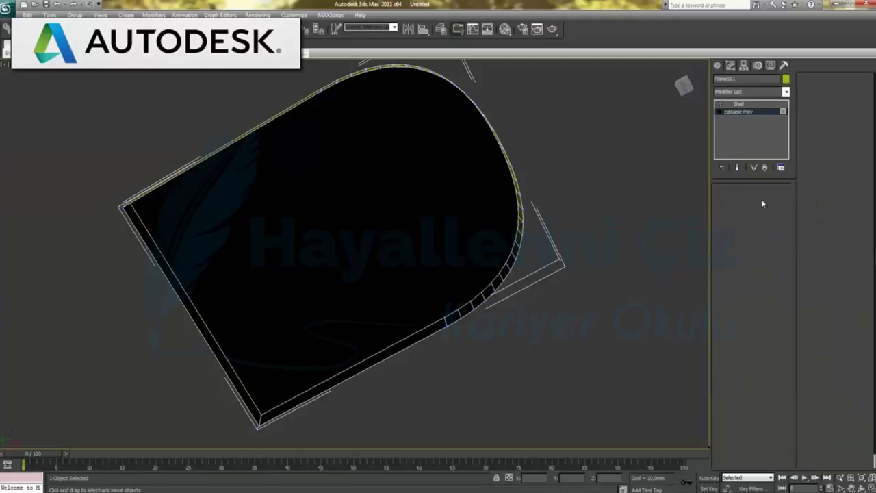
left_click(739, 104)
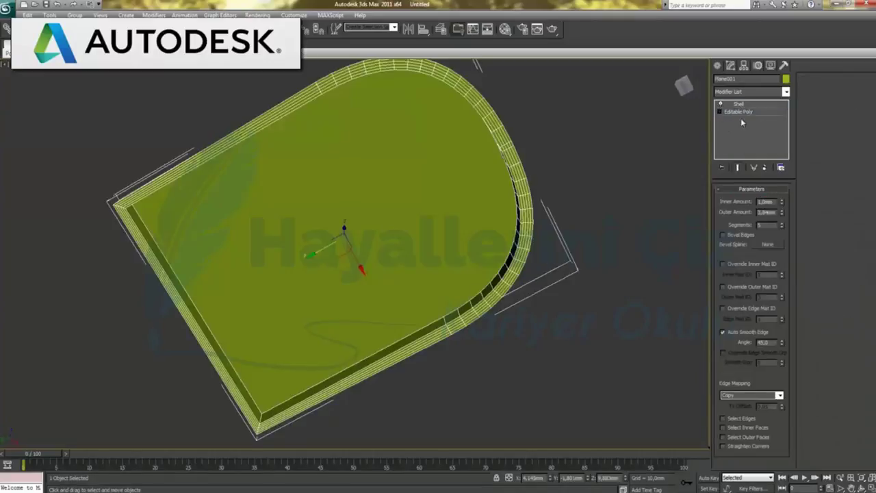